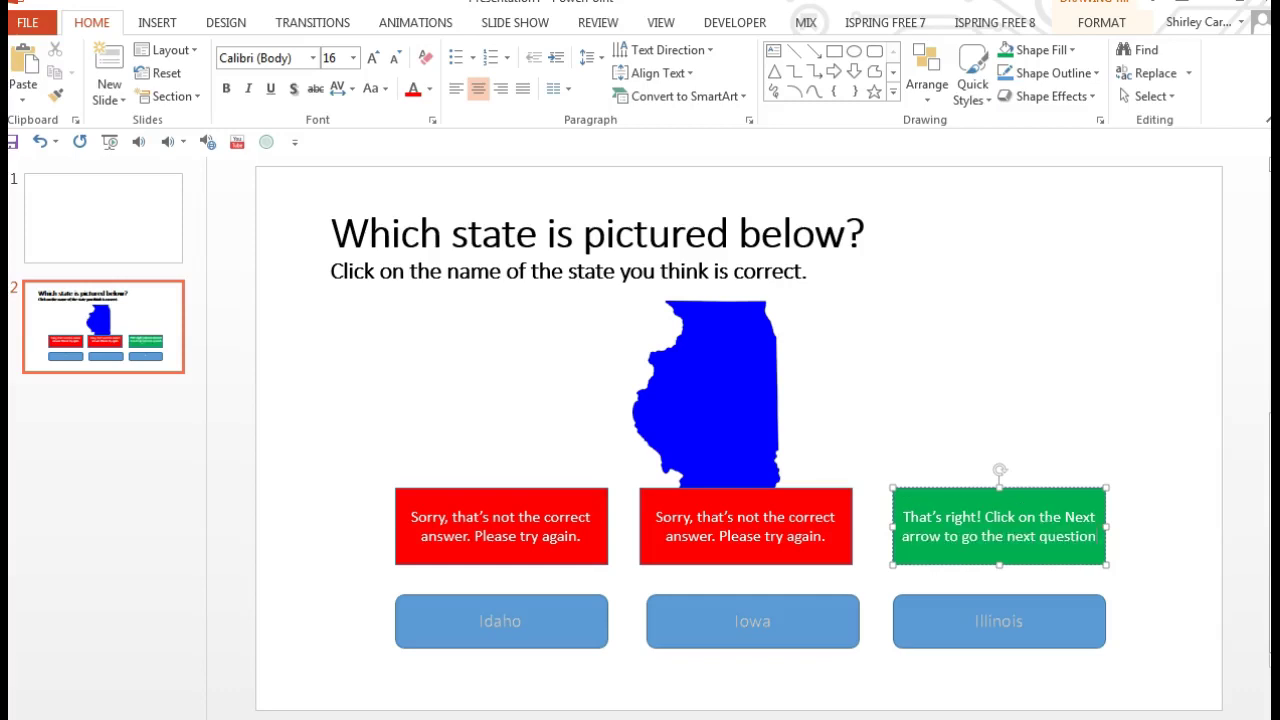
End the green box's 'That's right' message with a period
text(.)
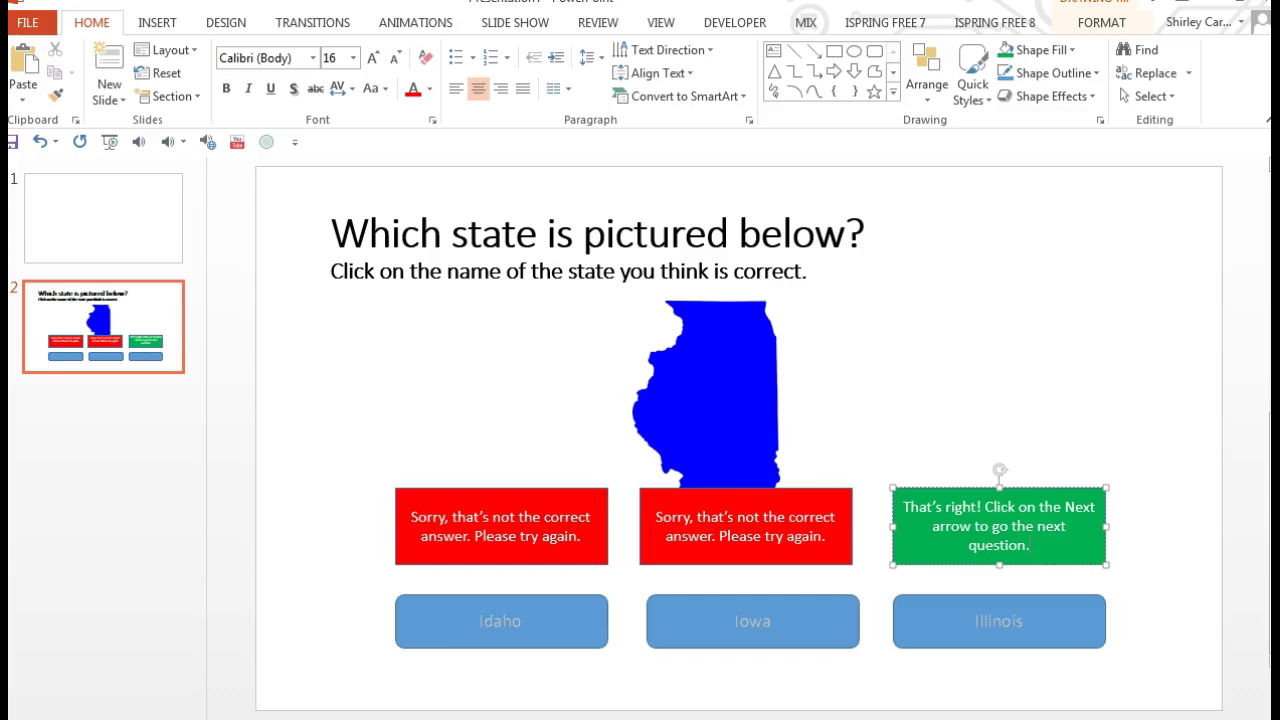
Move from the green box's finished text on to the Idaho button
key(Tab)
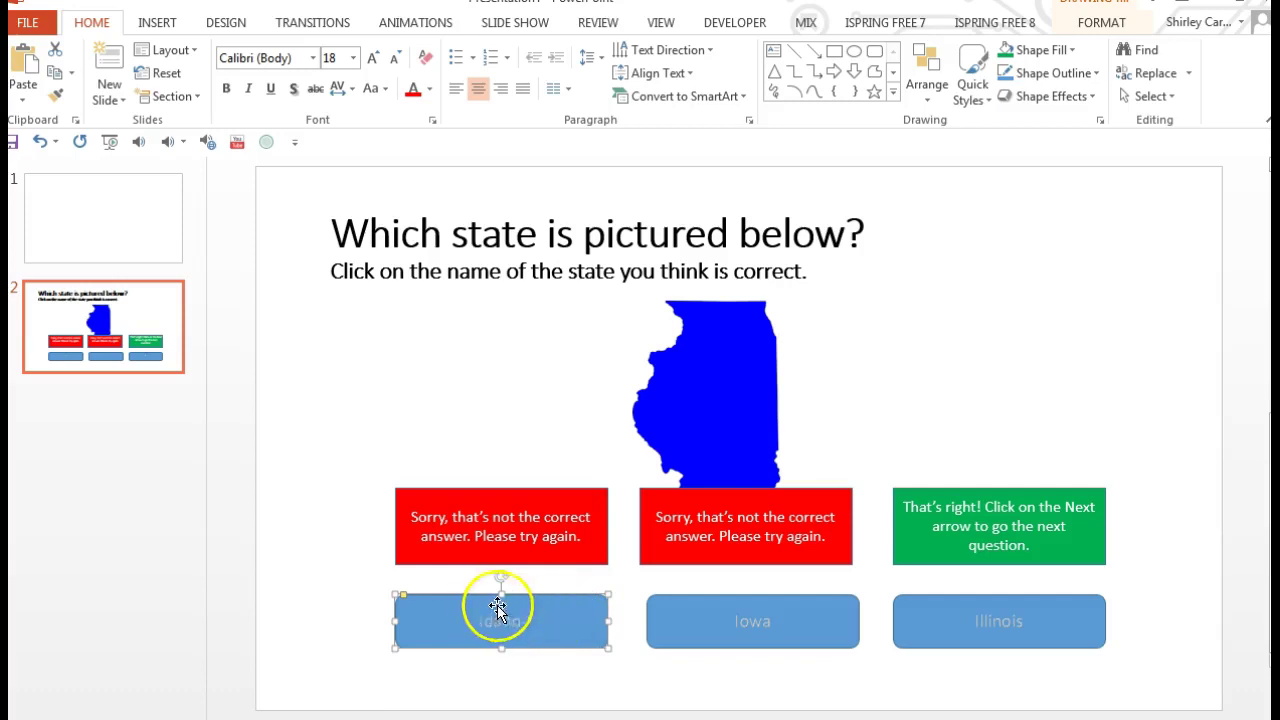
Open the Selection Pane and check the names of the red Sorry boxes and state buttons
double_click(543, 605)
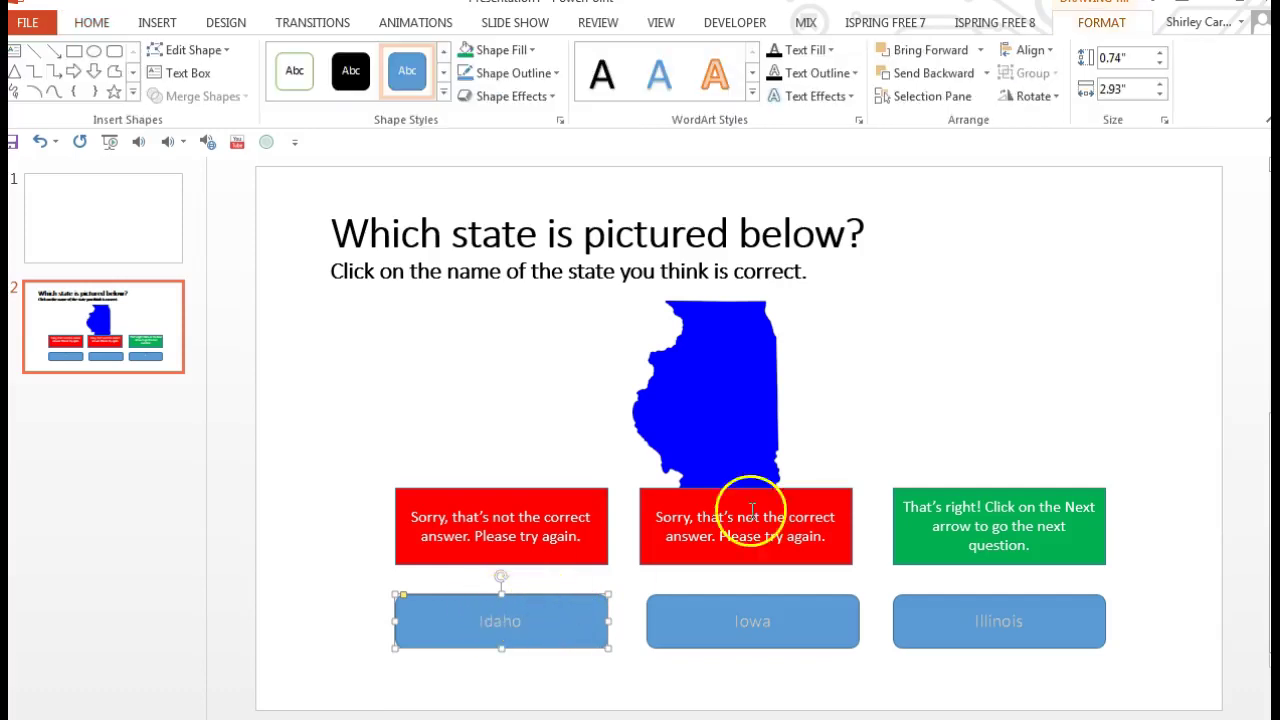
click(920, 97)
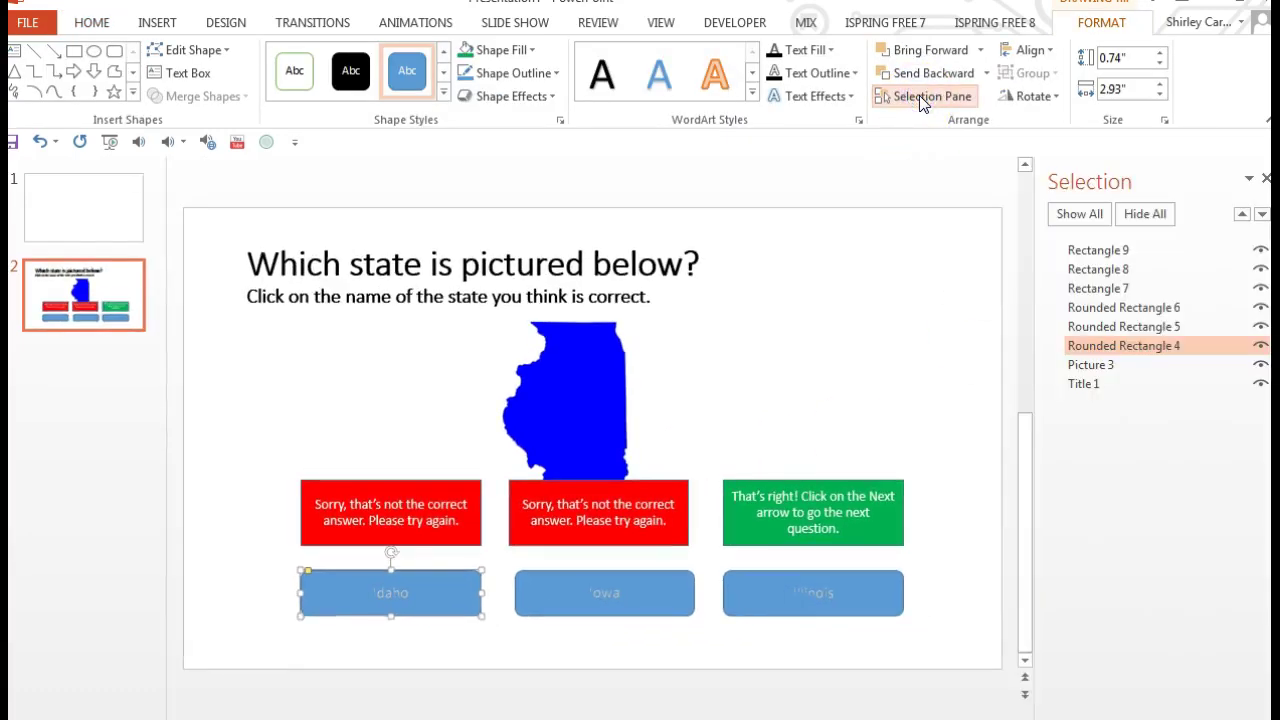
click(446, 490)
click(569, 493)
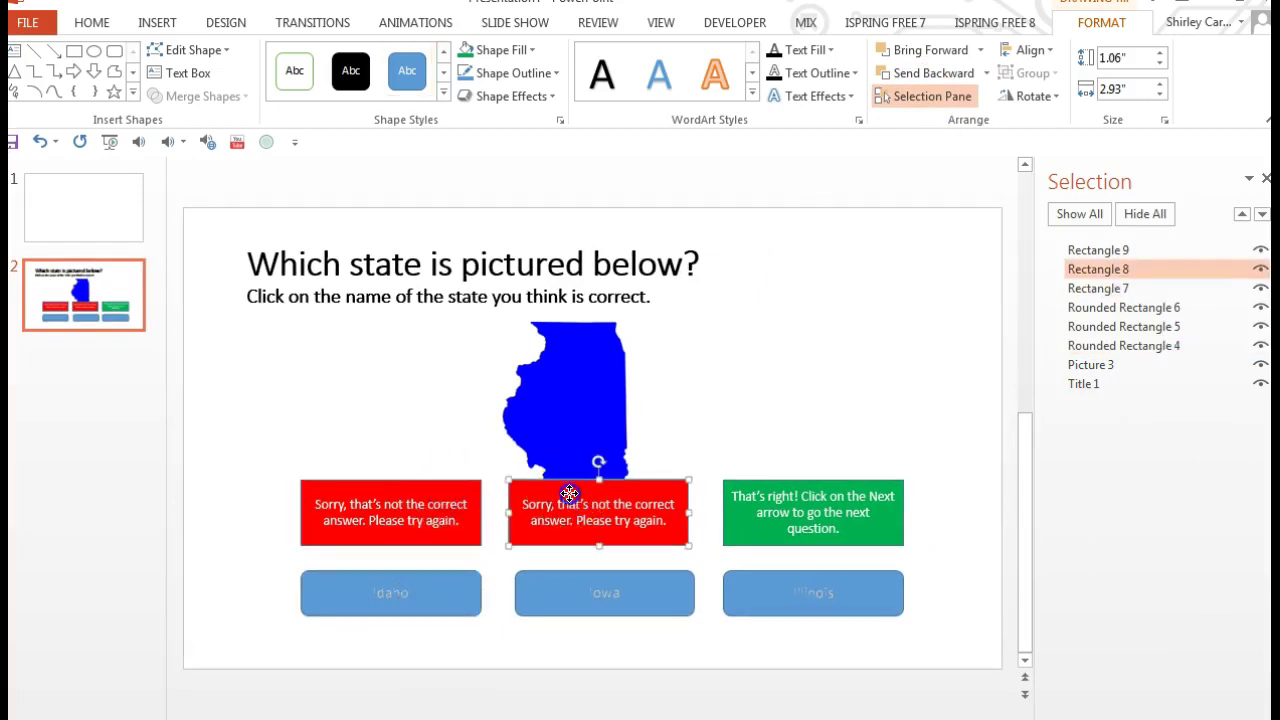
click(550, 580)
click(402, 588)
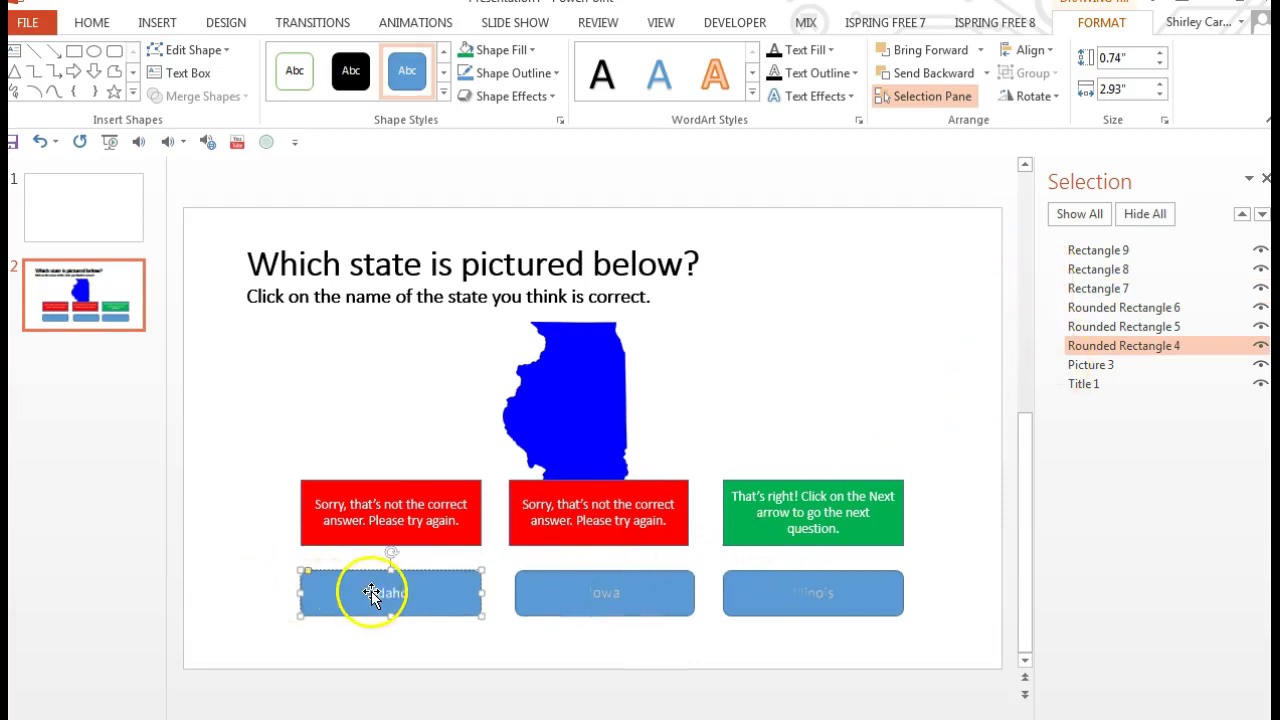
click(409, 492)
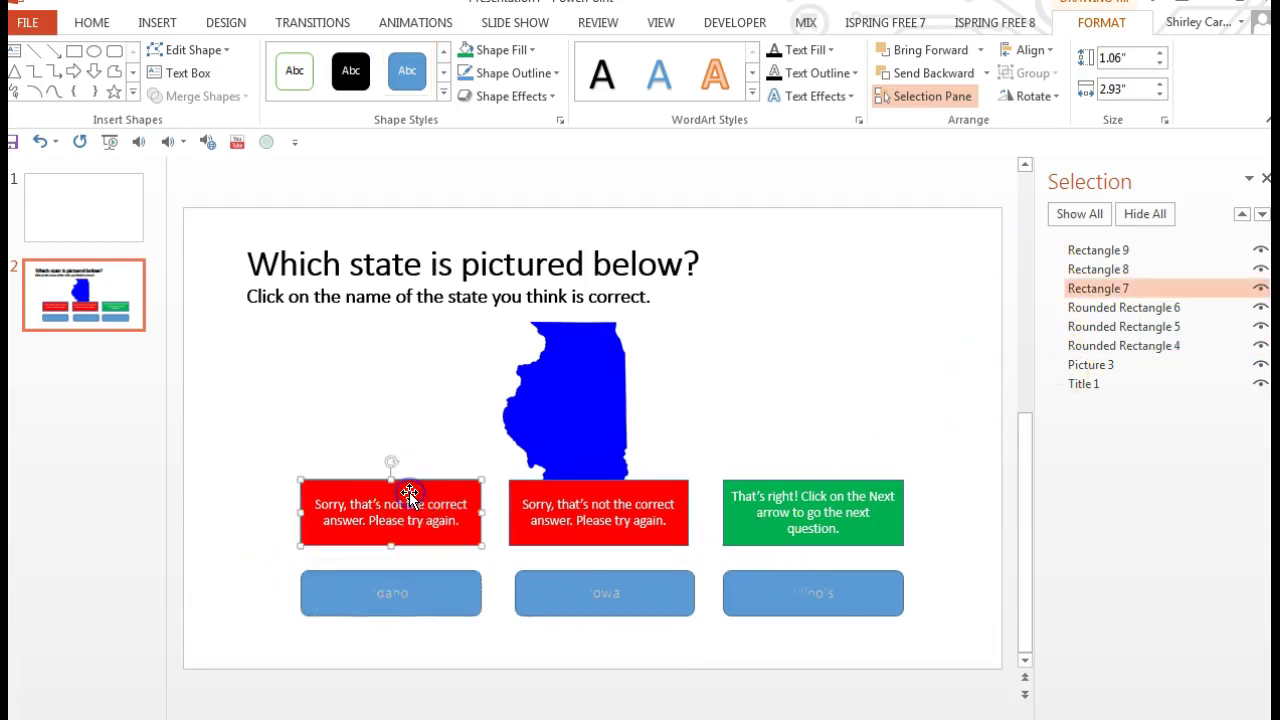
click(432, 585)
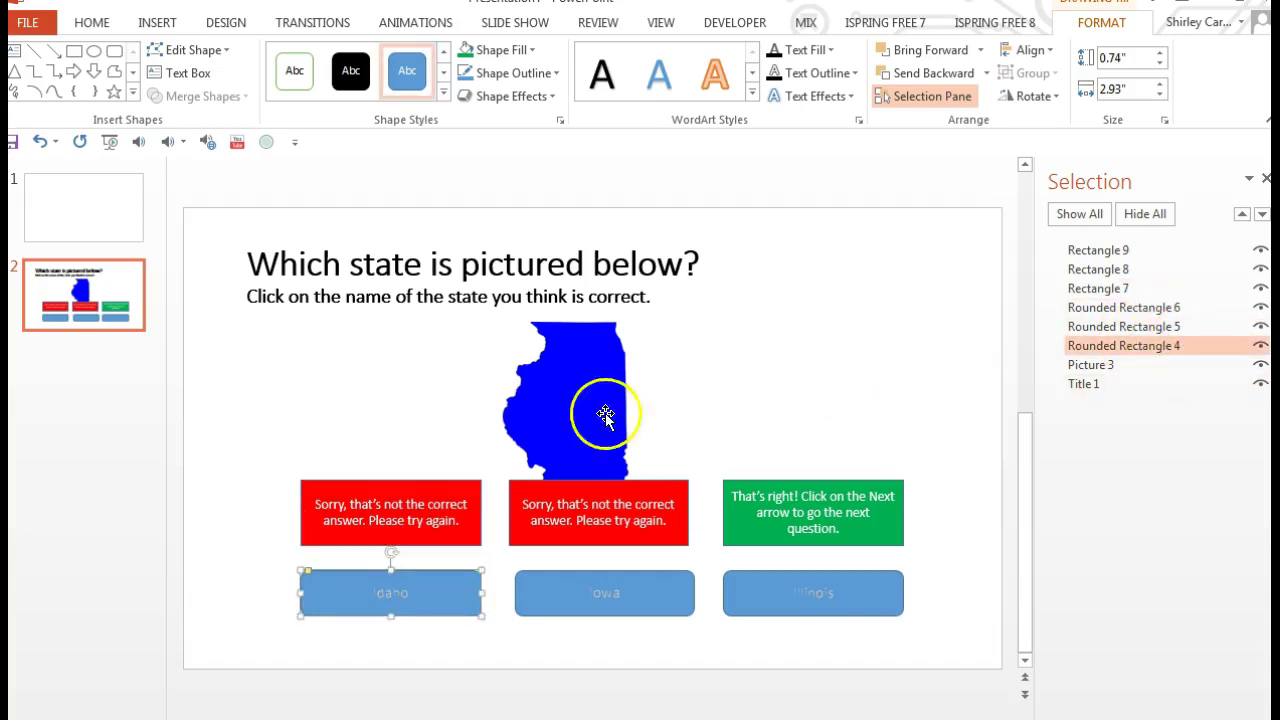
click(456, 489)
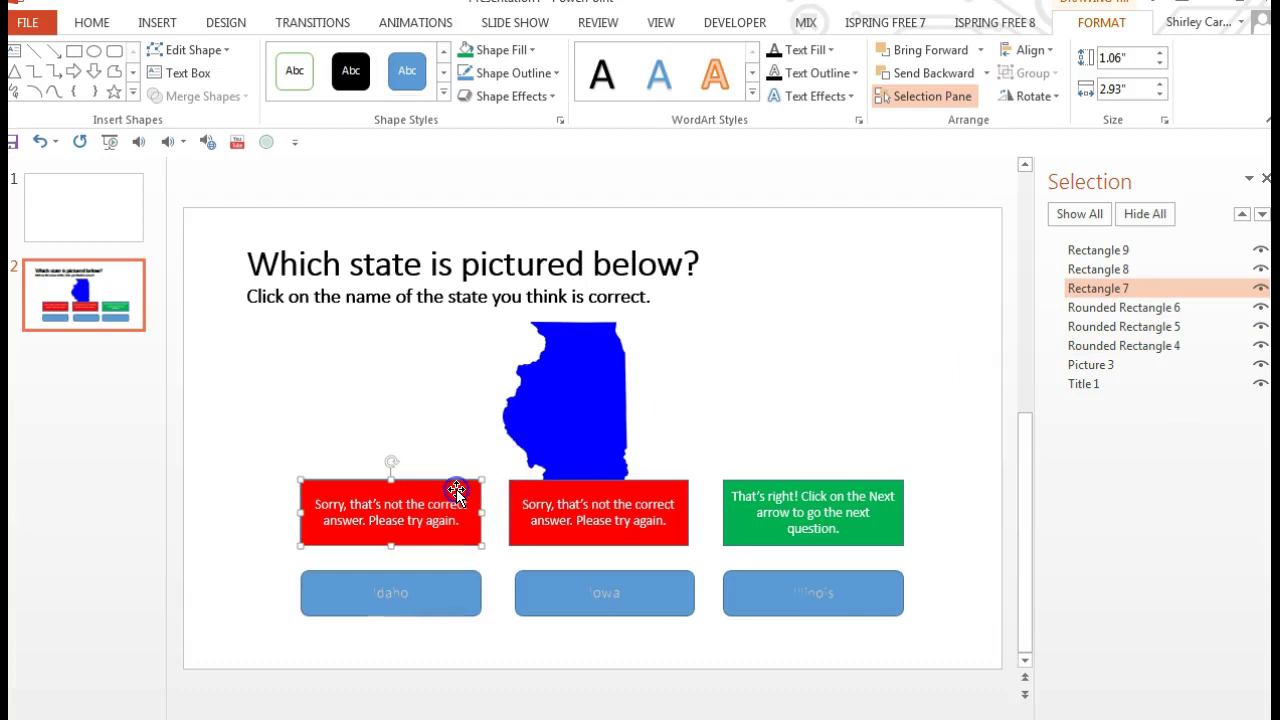
Give the left red 'Sorry' box an Appear entrance animation
click(435, 30)
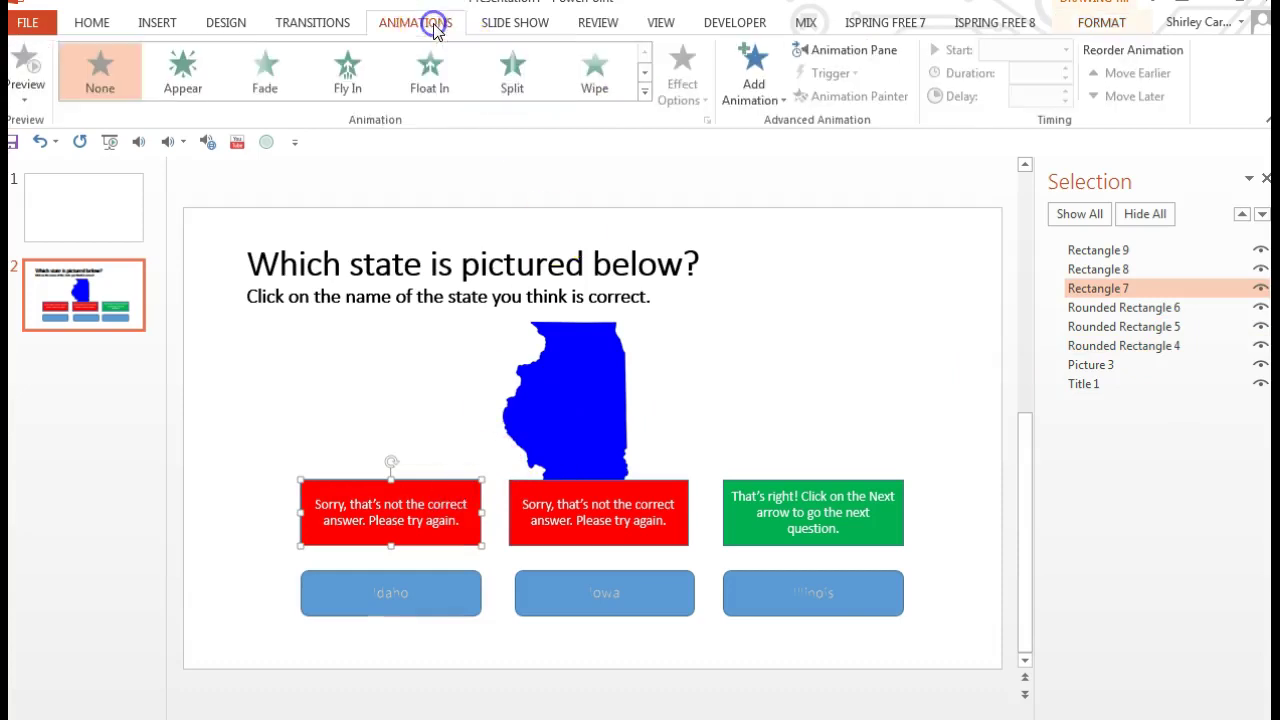
click(748, 66)
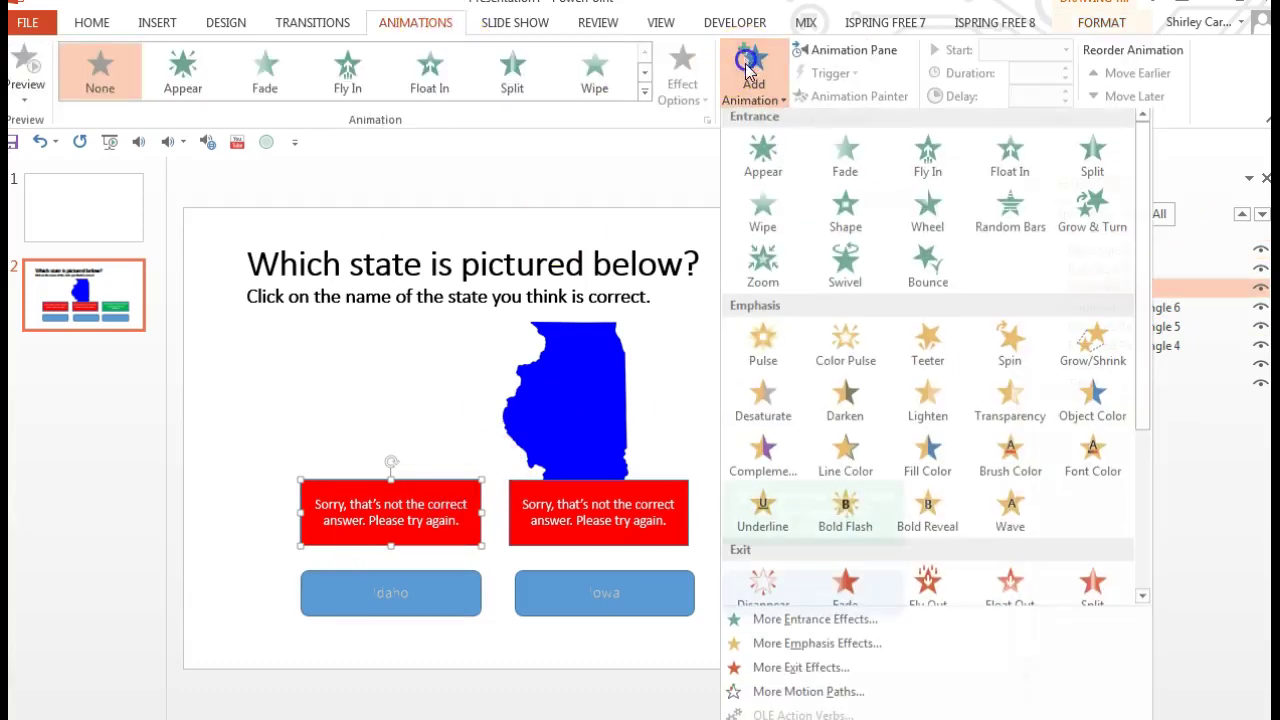
click(765, 170)
click(955, 141)
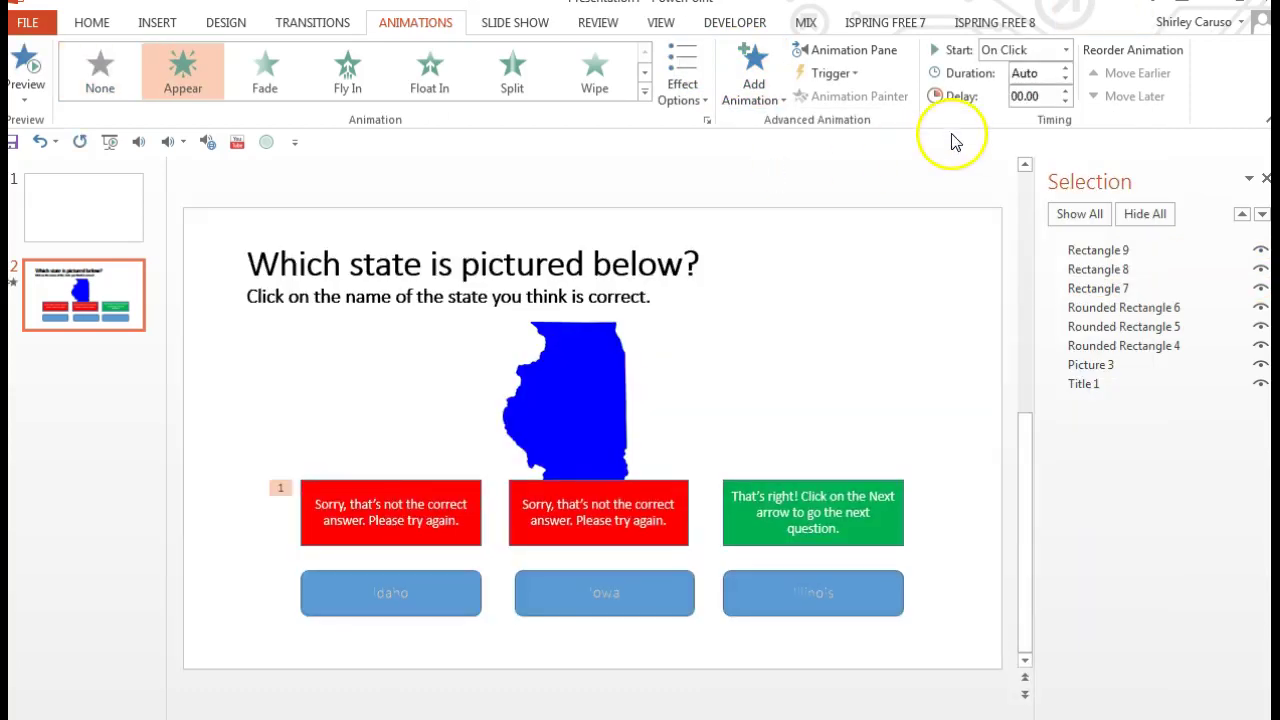
Trigger that animation on click of Rounded Rectangle 4, the Idaho button
click(852, 74)
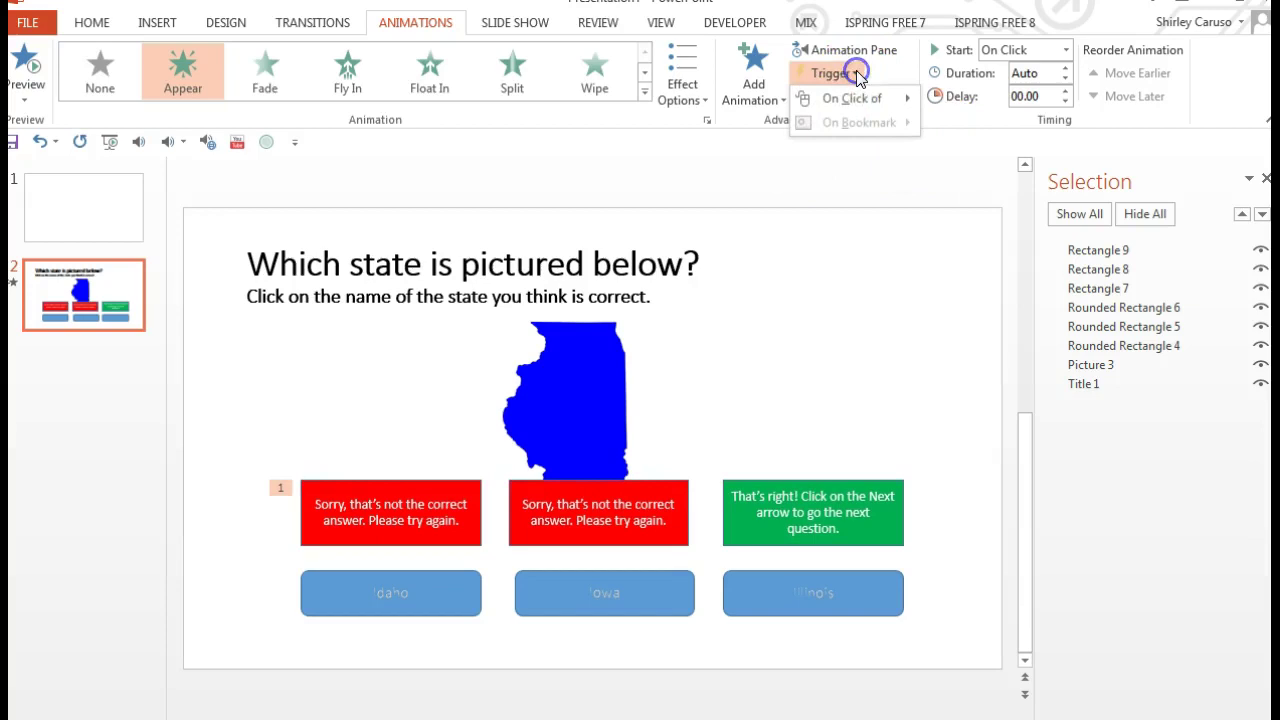
mouse_move(855, 96)
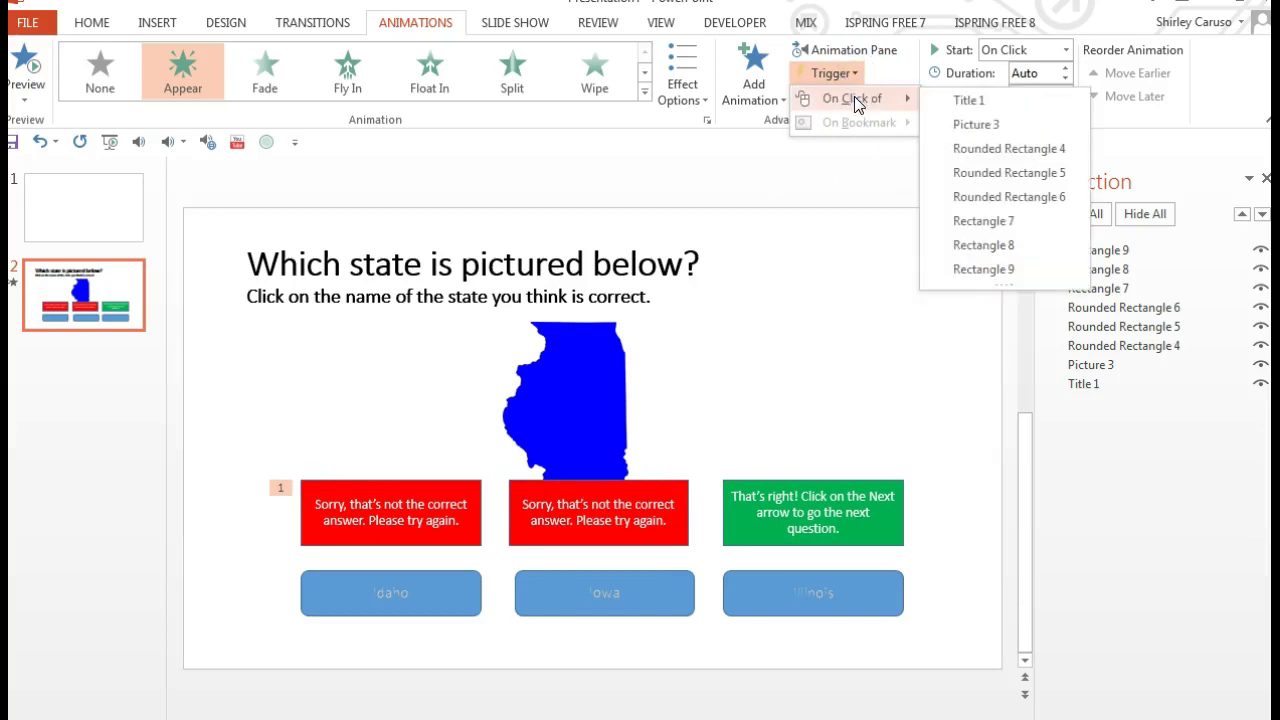
click(962, 112)
click(980, 149)
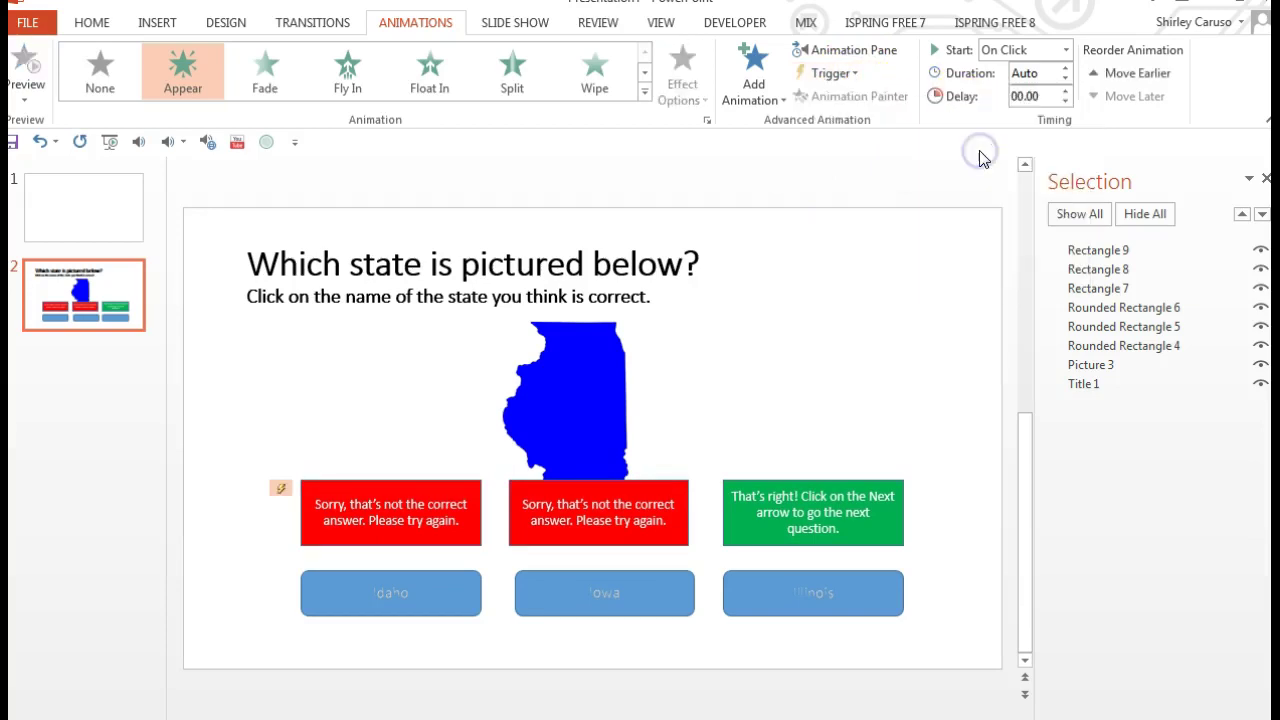
click(563, 588)
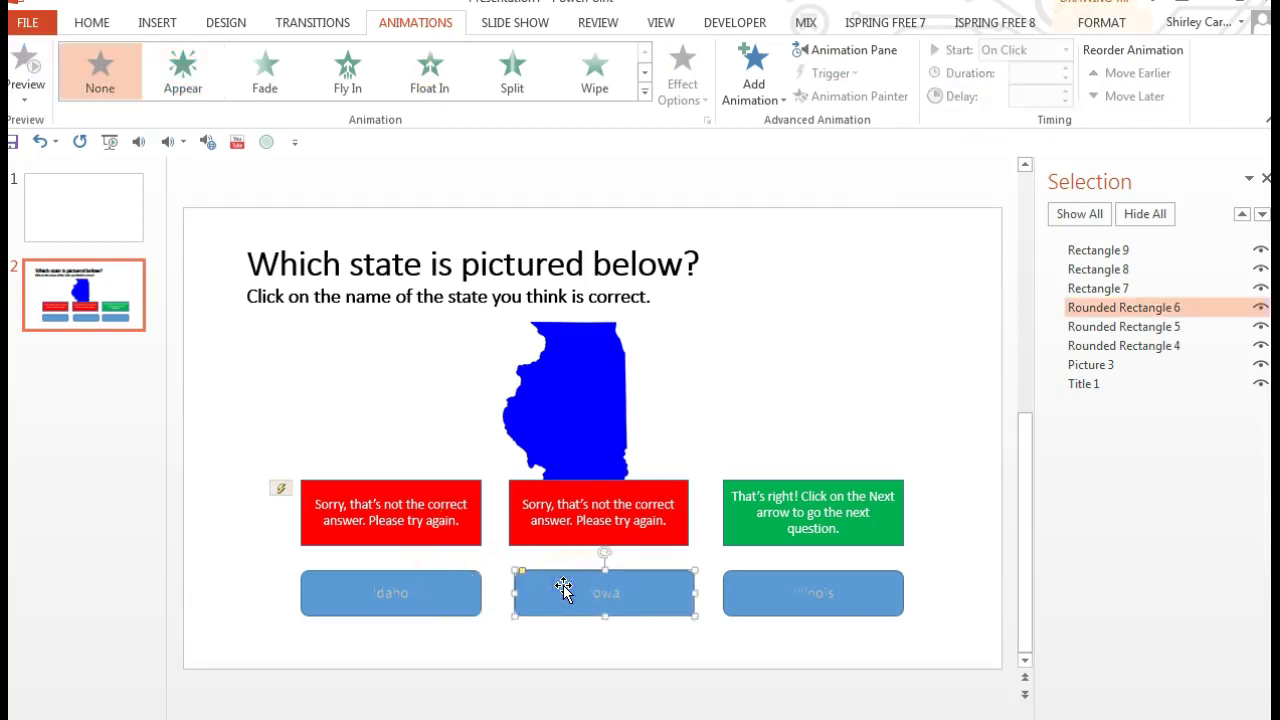
Give the middle red box an Appear effect triggered by clicking Rounded Rectangle 6 (Iowa)
click(663, 490)
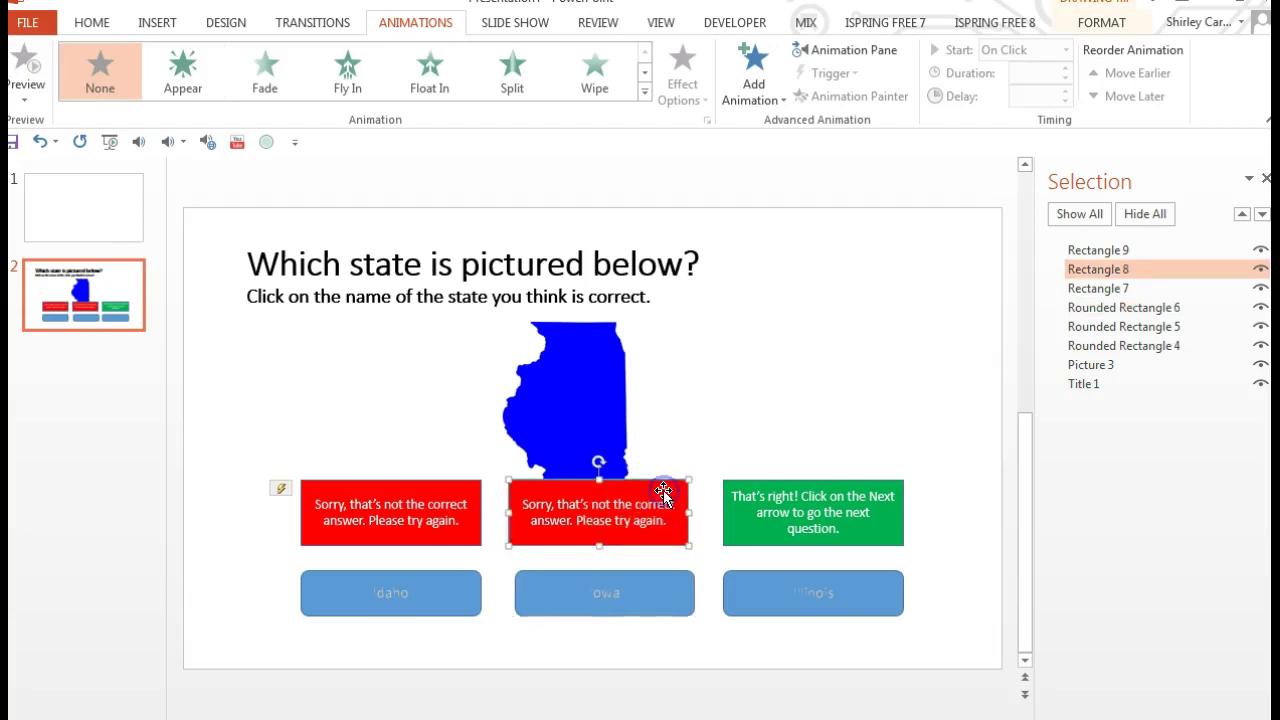
click(760, 79)
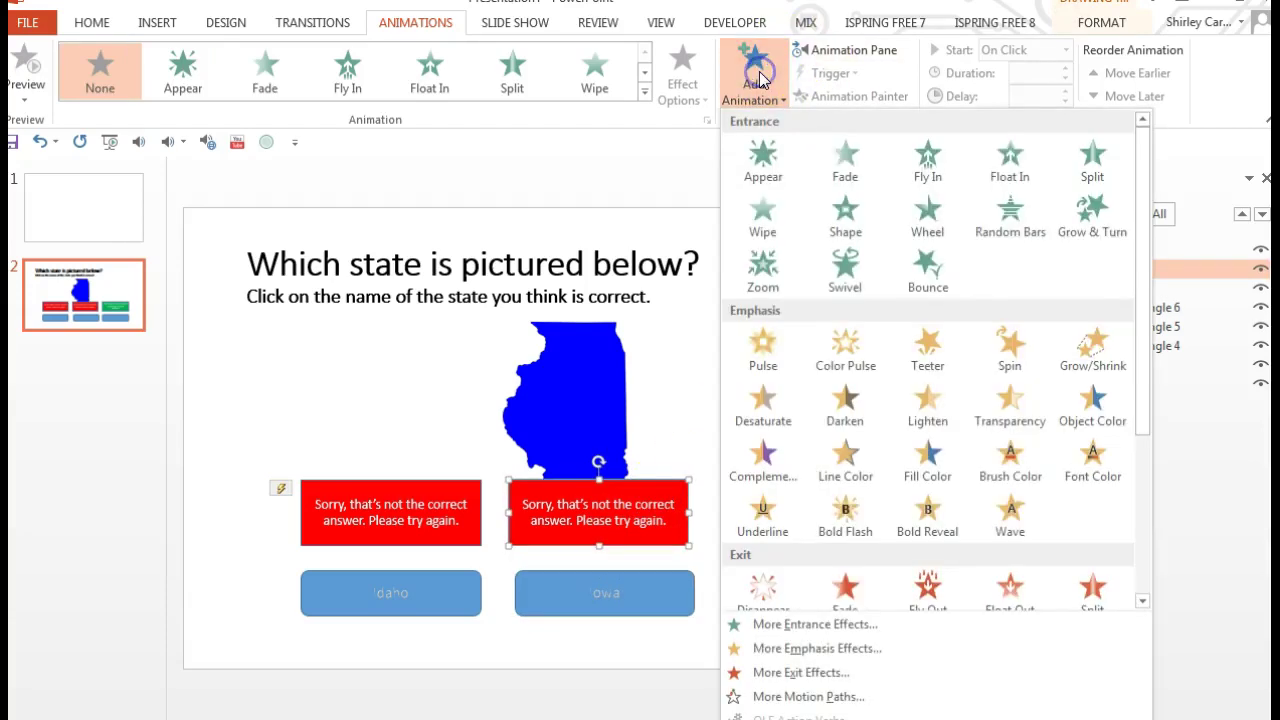
click(763, 162)
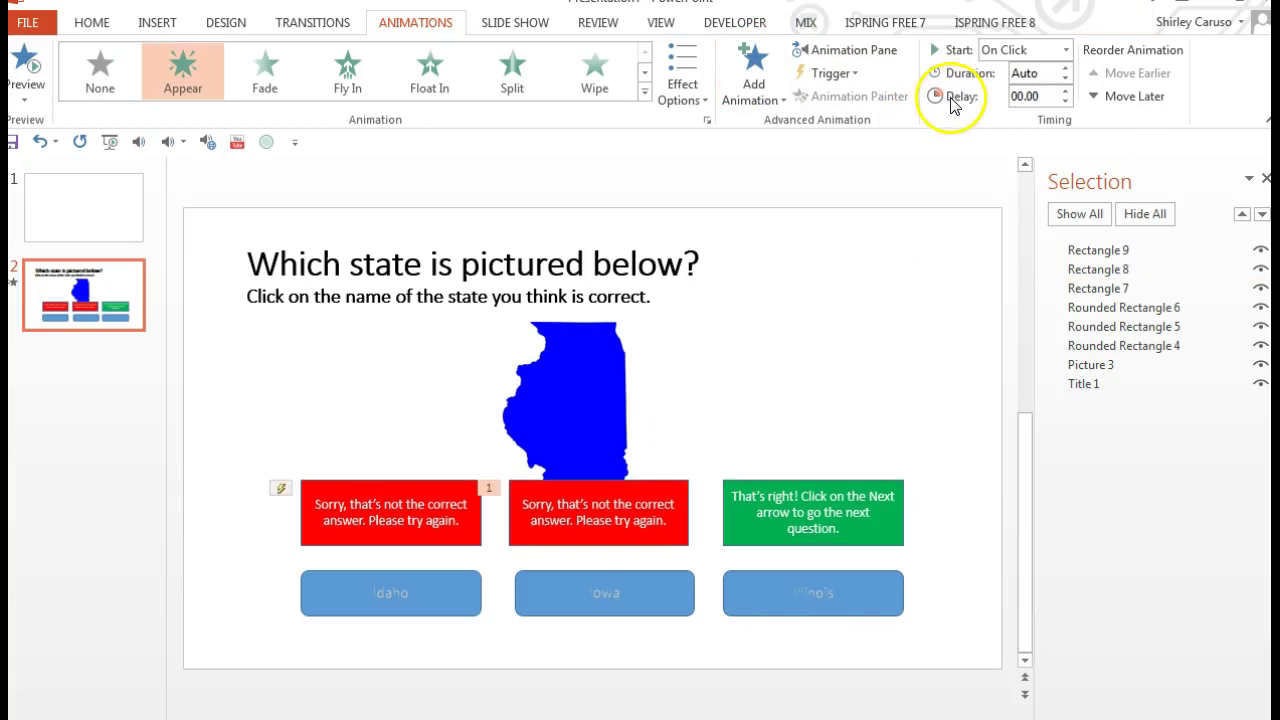
click(828, 73)
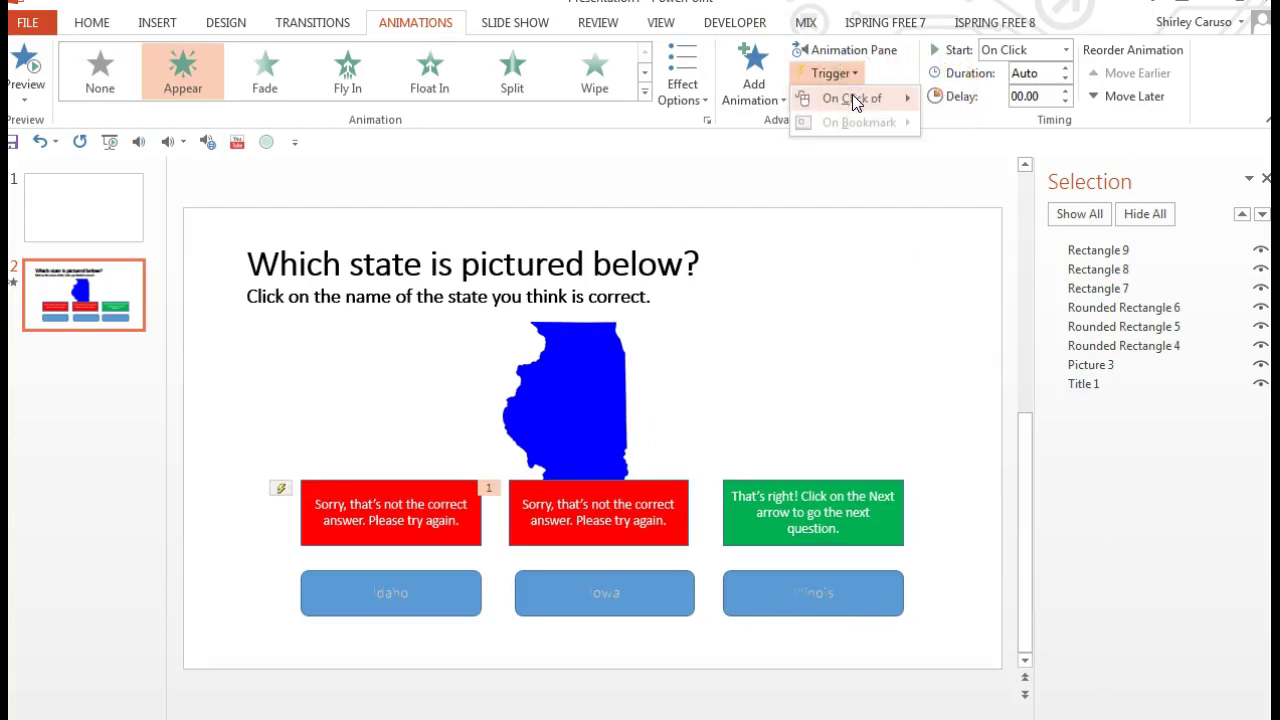
mouse_move(852, 96)
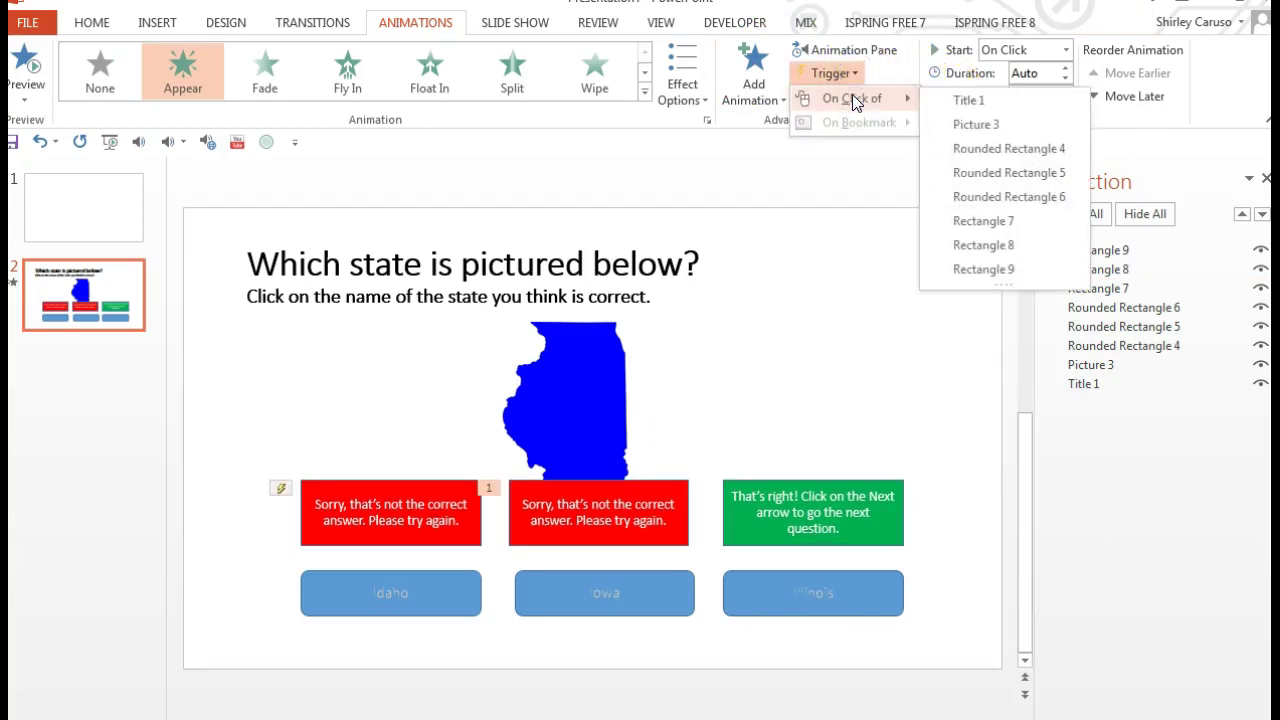
click(1030, 197)
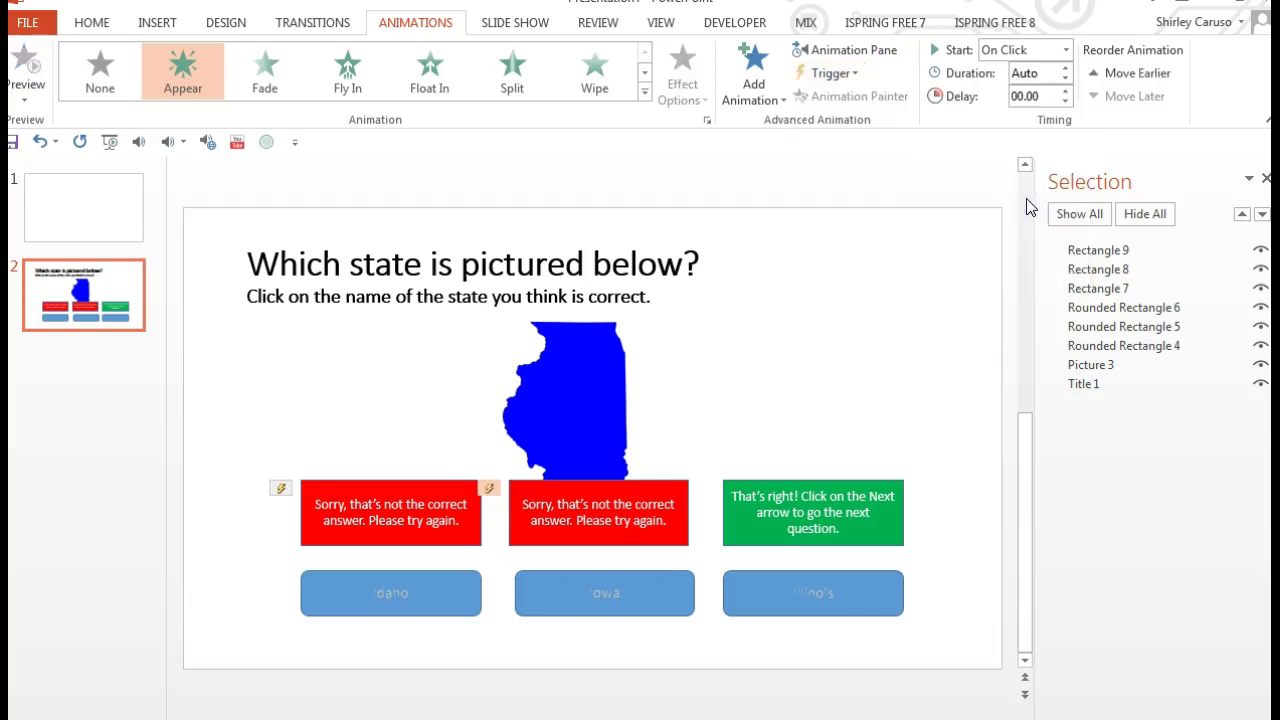
click(765, 590)
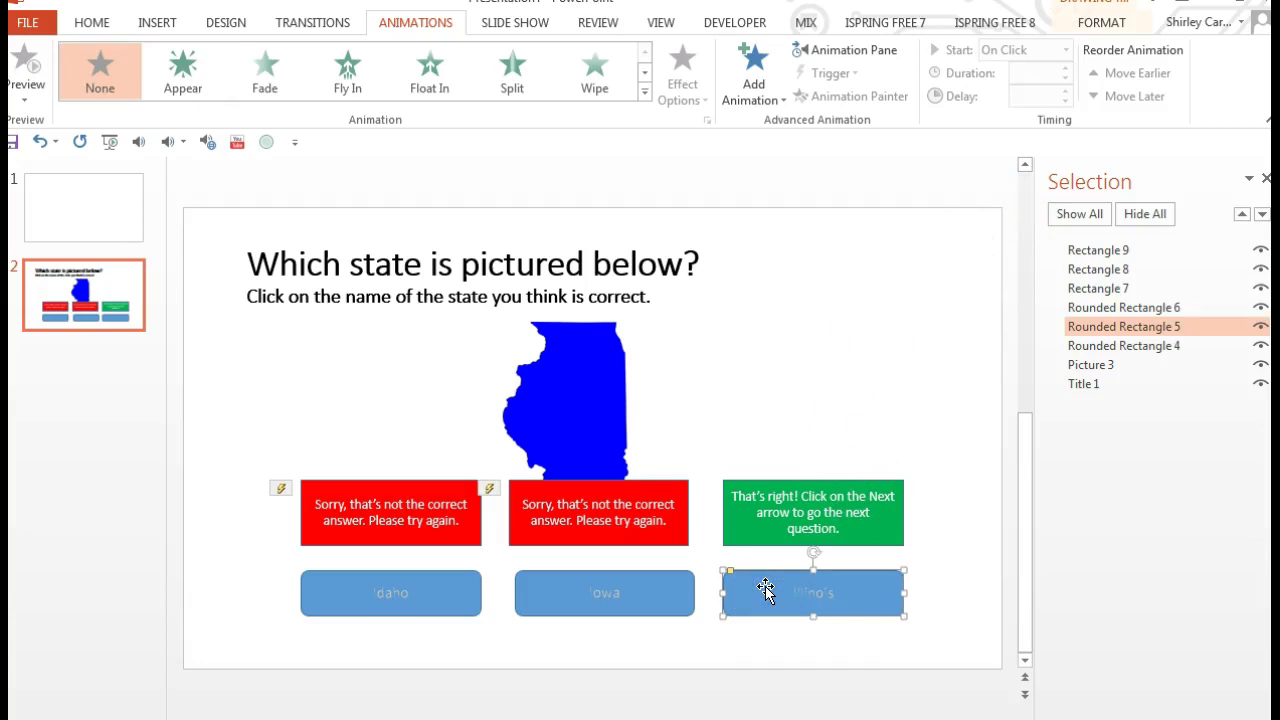
Give the green box an Appear effect triggered by clicking the Illinois button
click(752, 492)
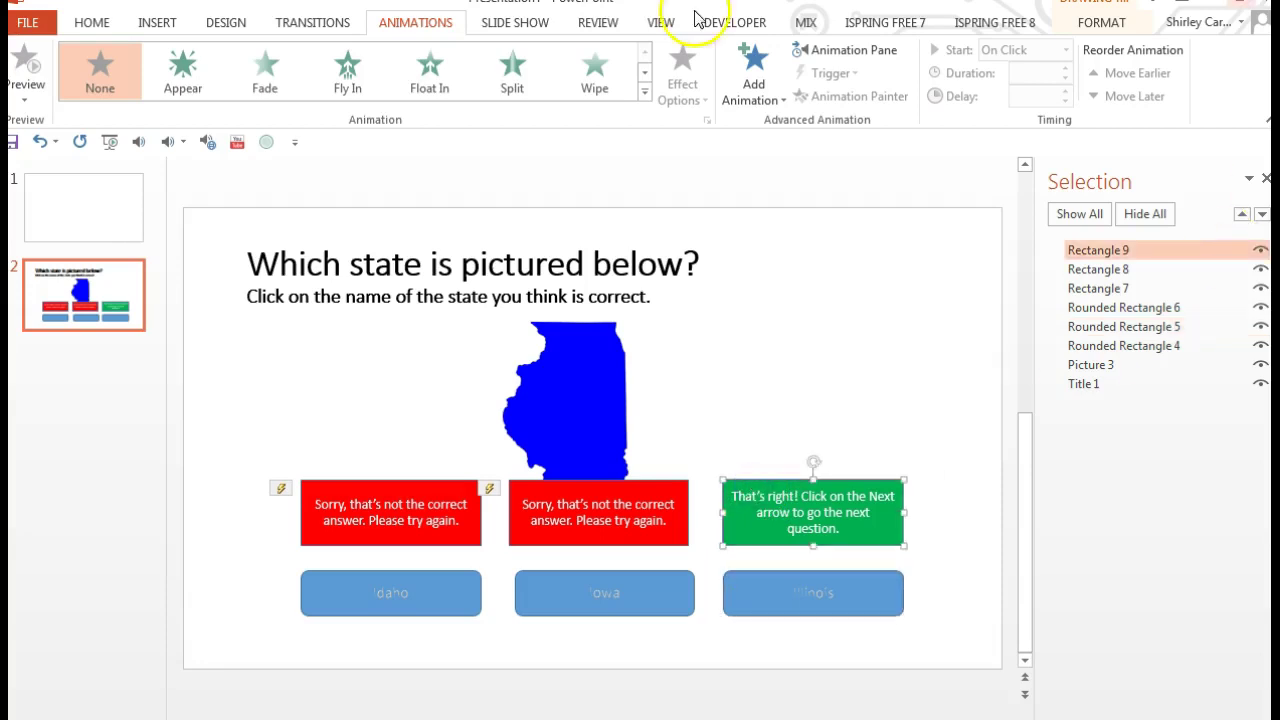
click(757, 108)
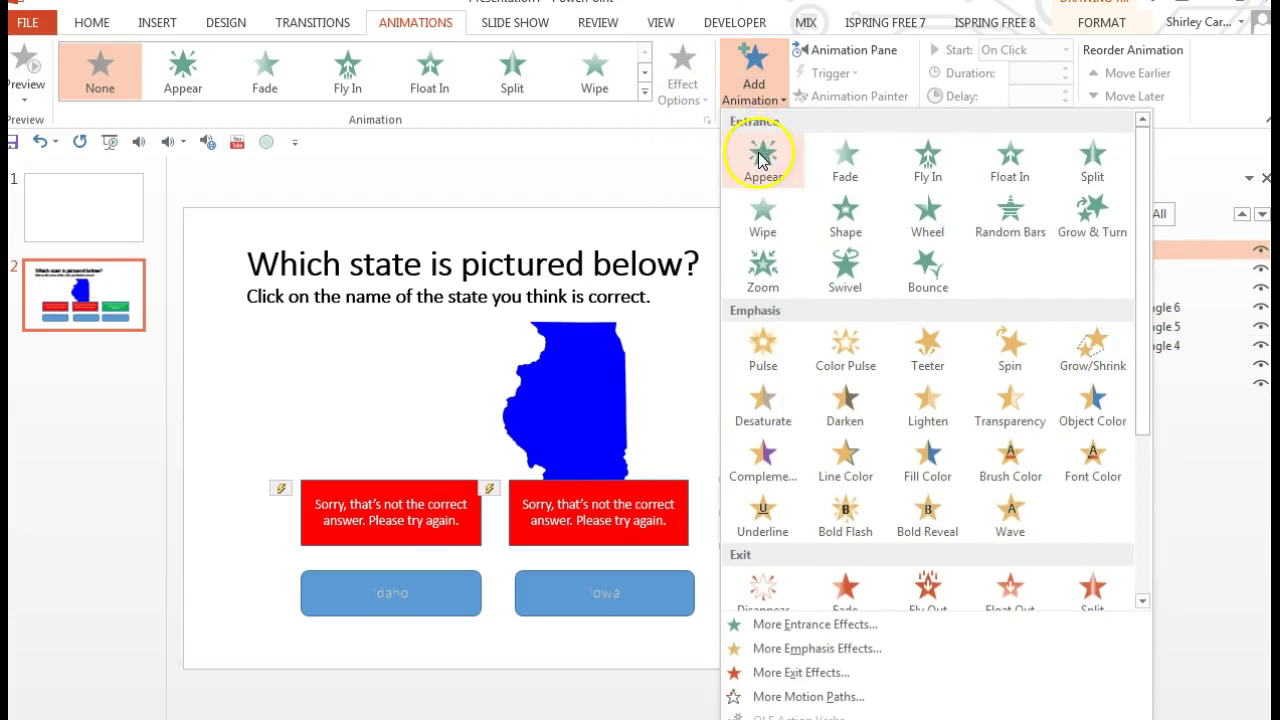
click(759, 157)
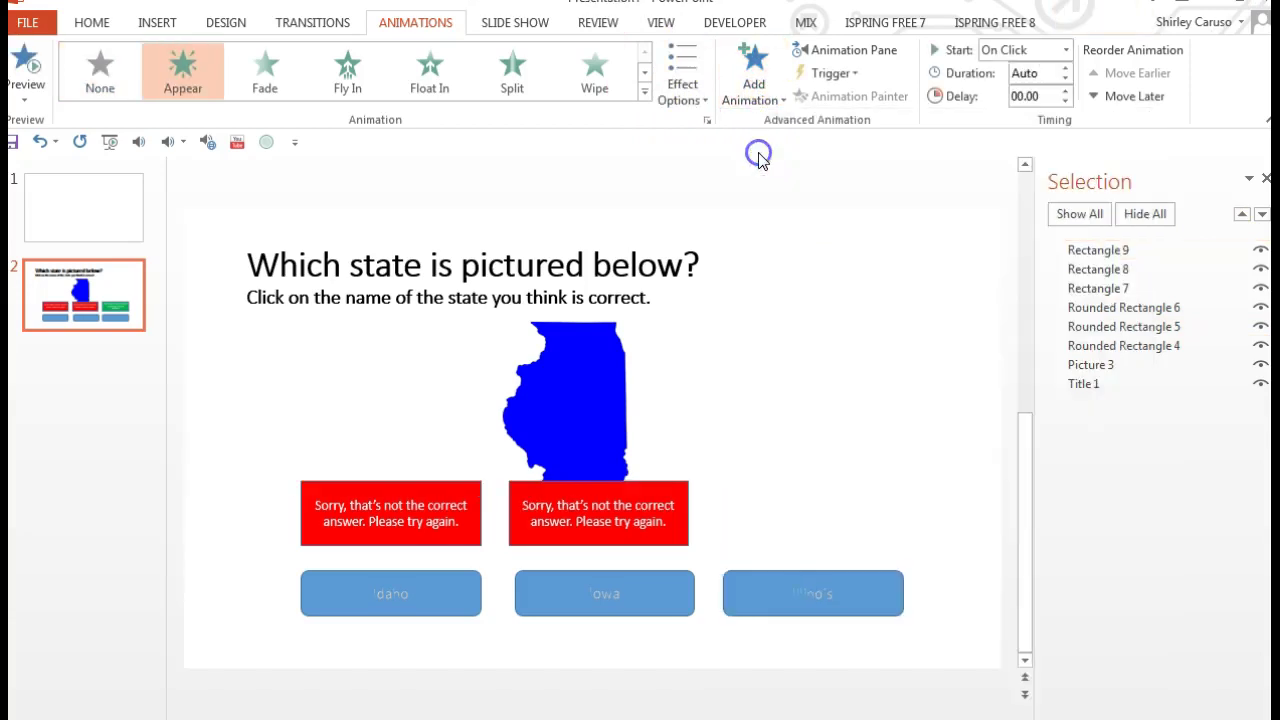
click(845, 73)
mouse_move(856, 92)
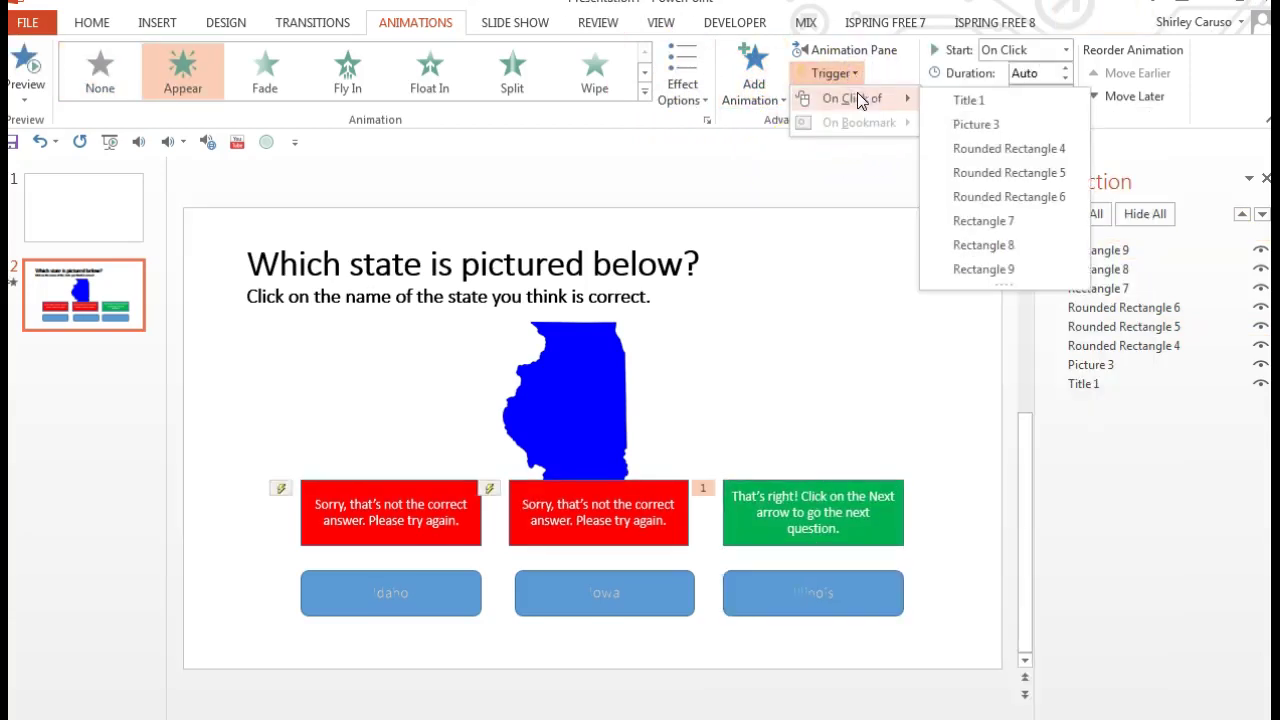
click(980, 172)
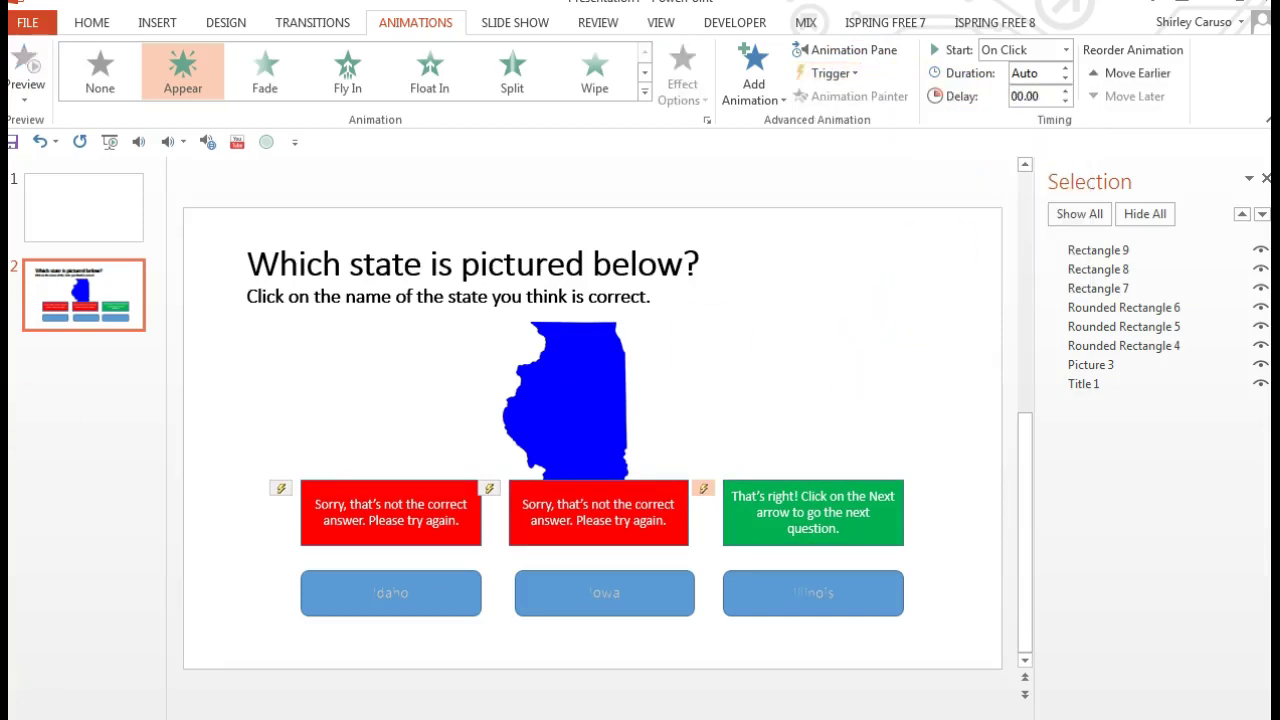
Run the slide show, click Idaho, Iowa and Illinois to check each feedback box, then exit
key(shift+F5)
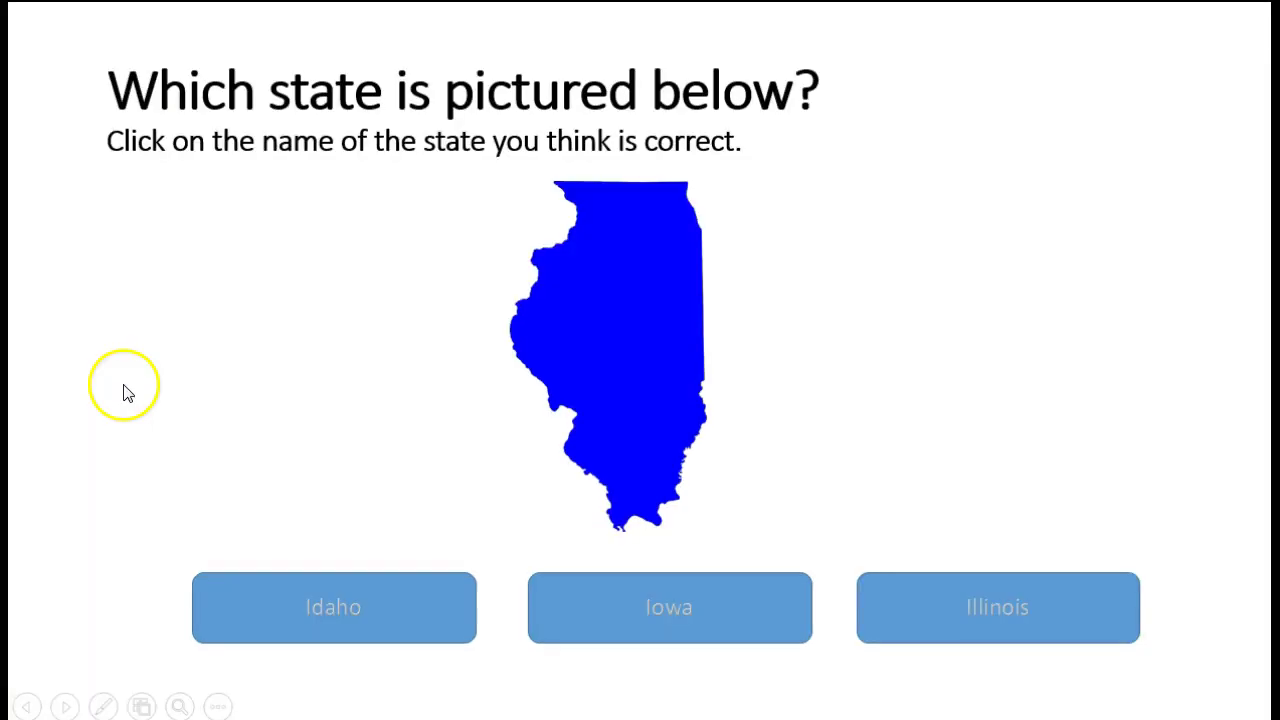
click(335, 618)
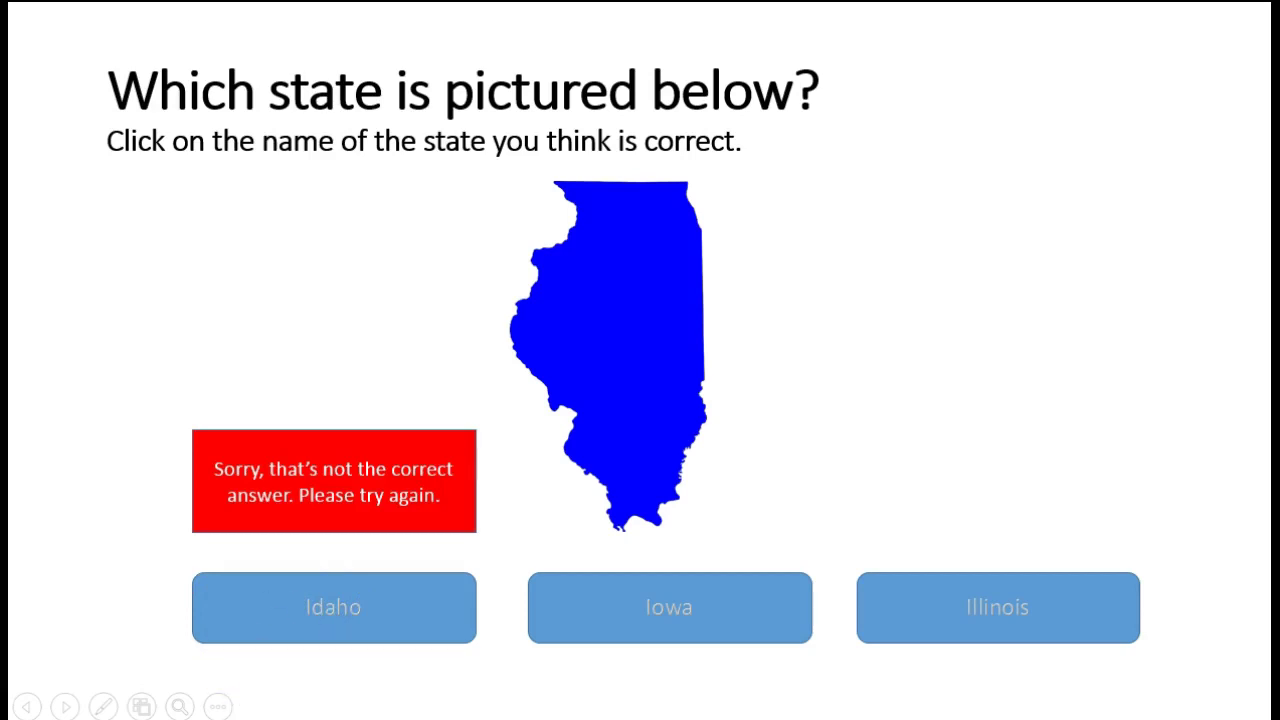
click(686, 614)
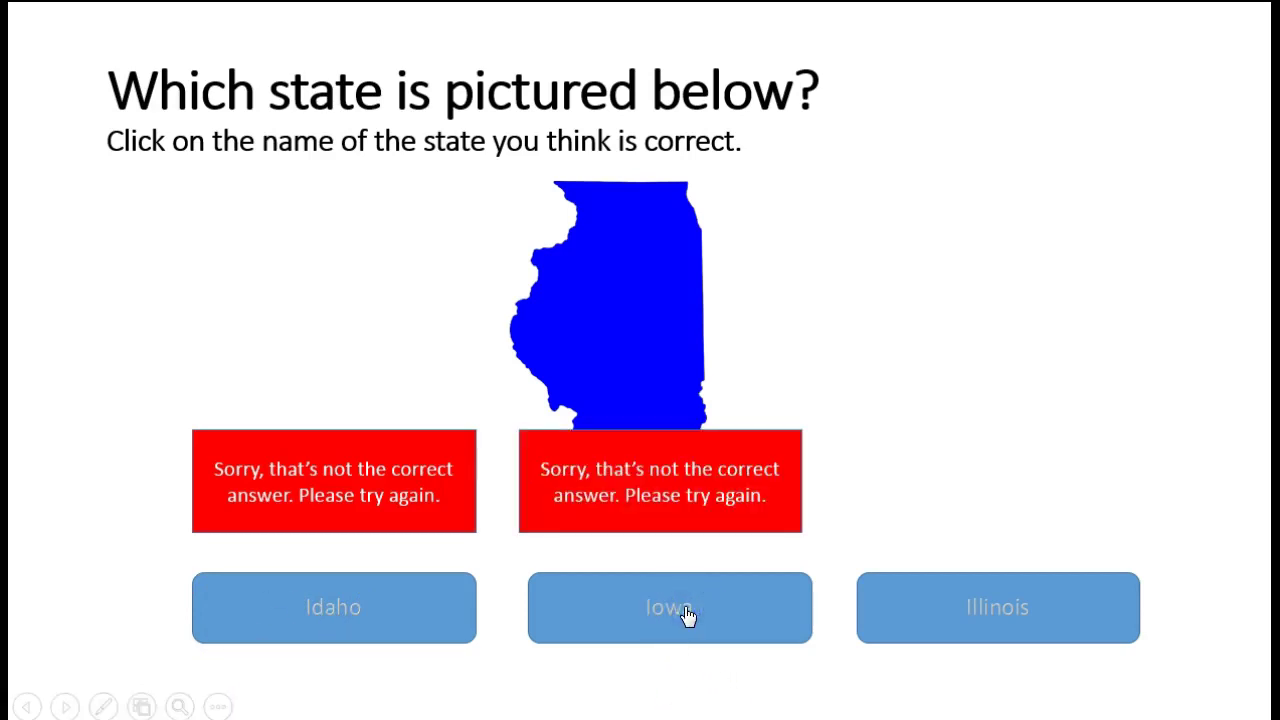
click(999, 612)
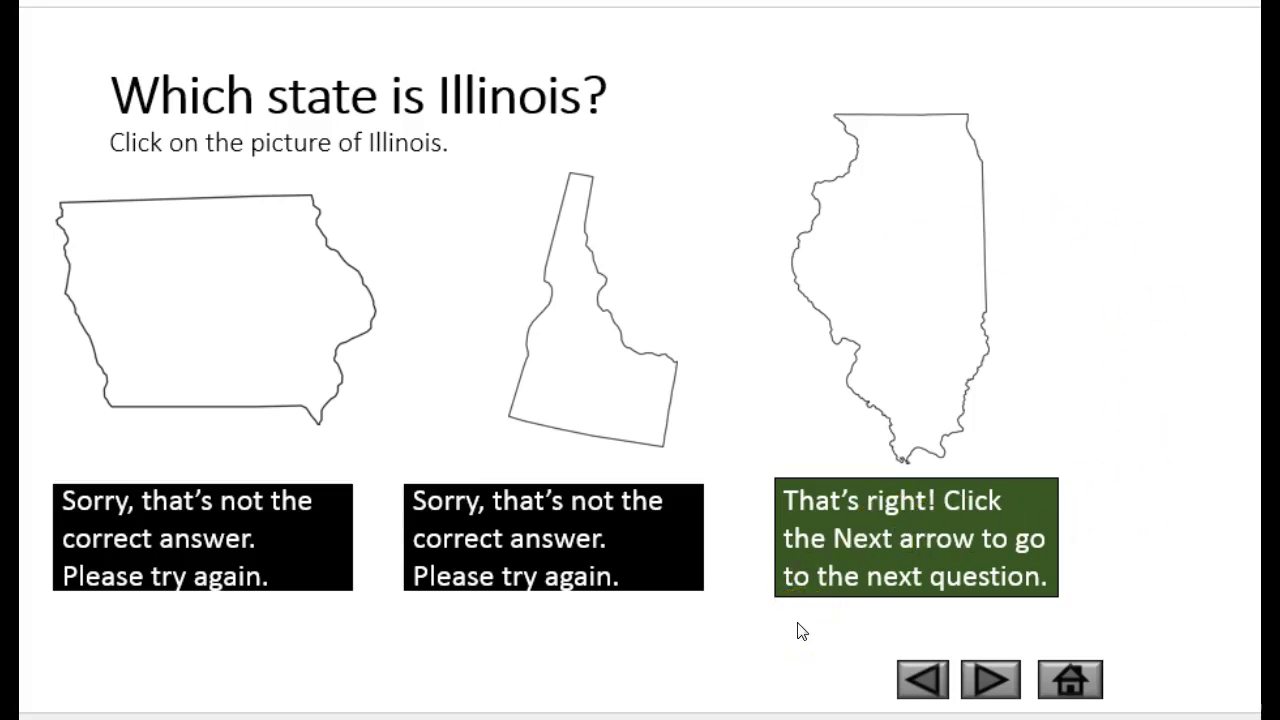
key(Escape)
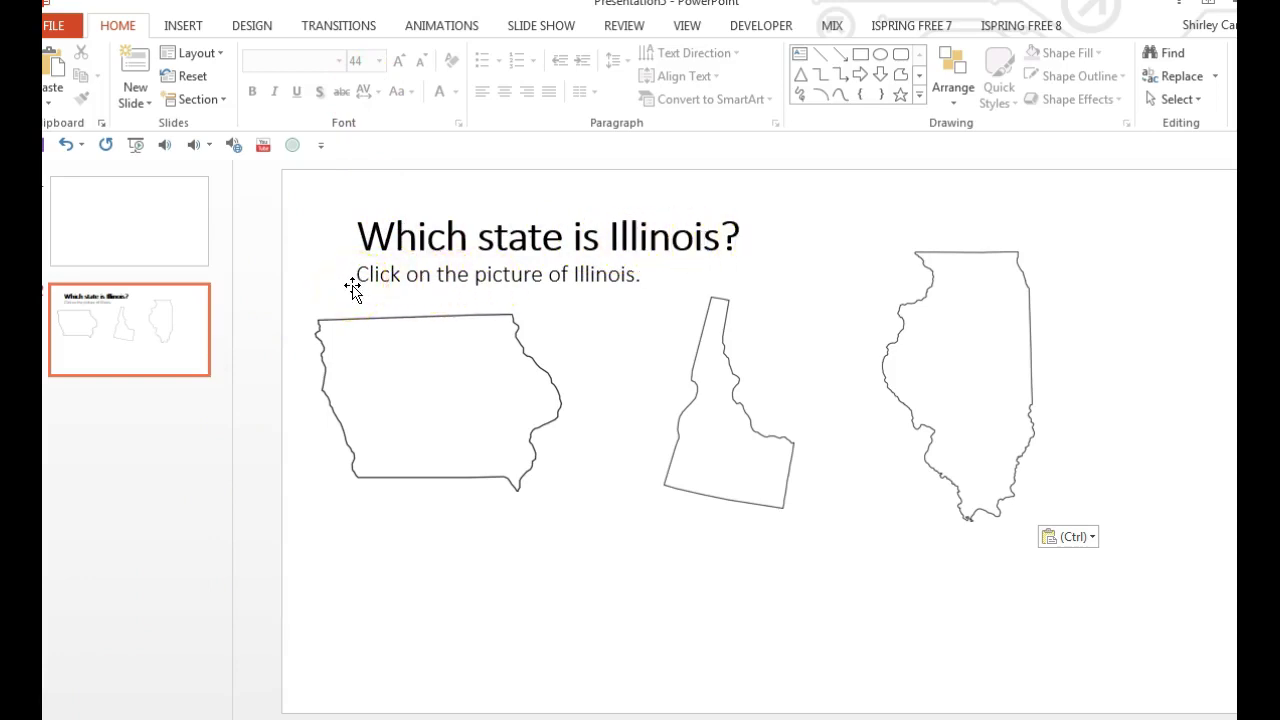
Select the Iowa picture and show the Selection Pane listing Pictures 3–5 and Title 1
click(187, 30)
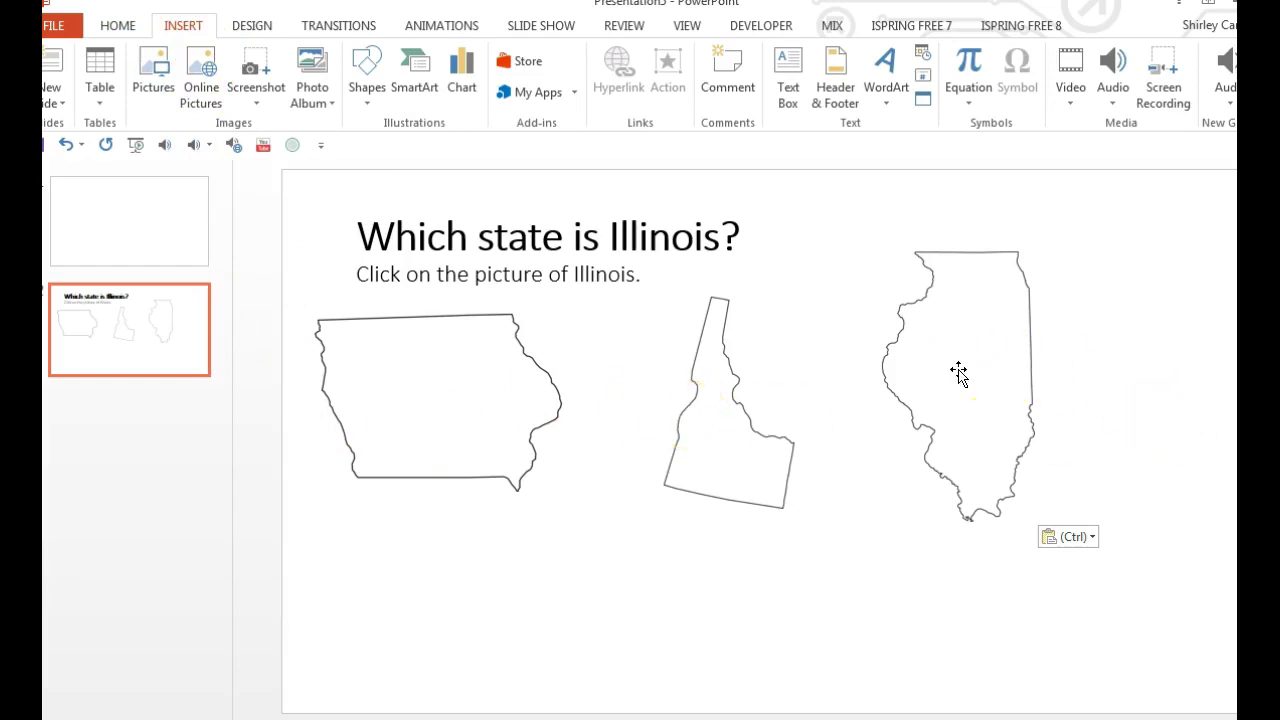
click(459, 400)
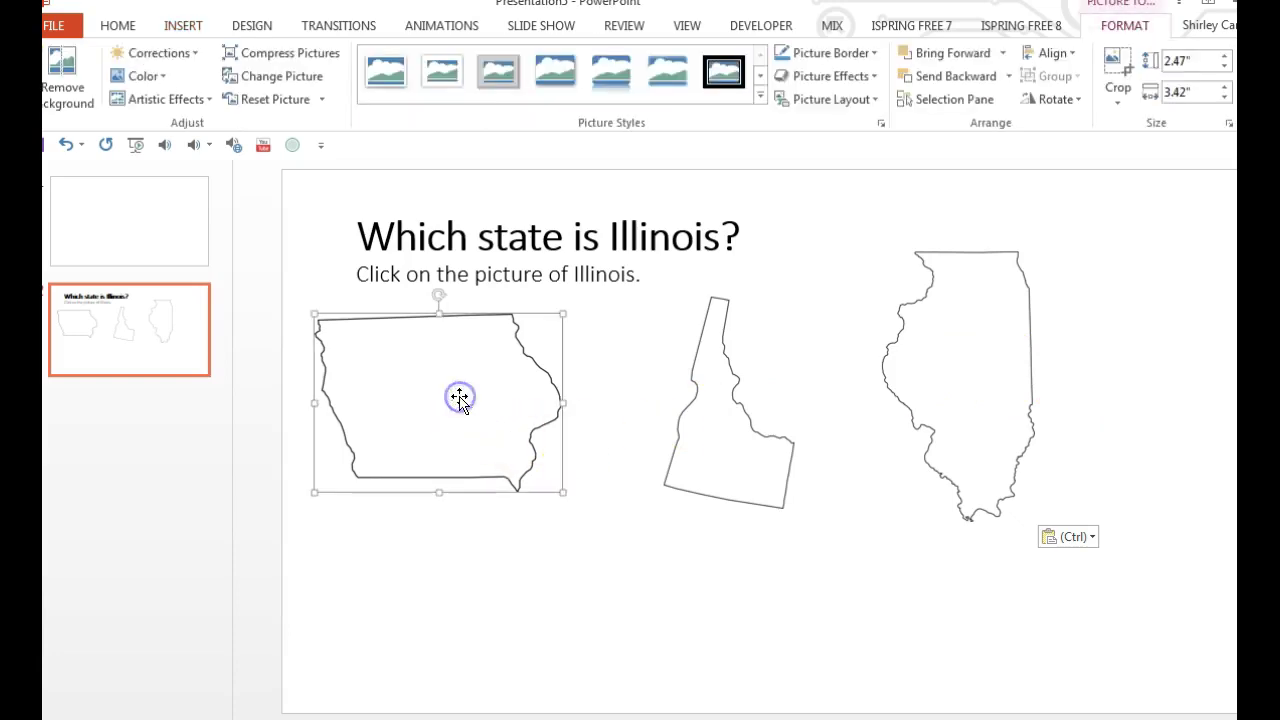
click(932, 100)
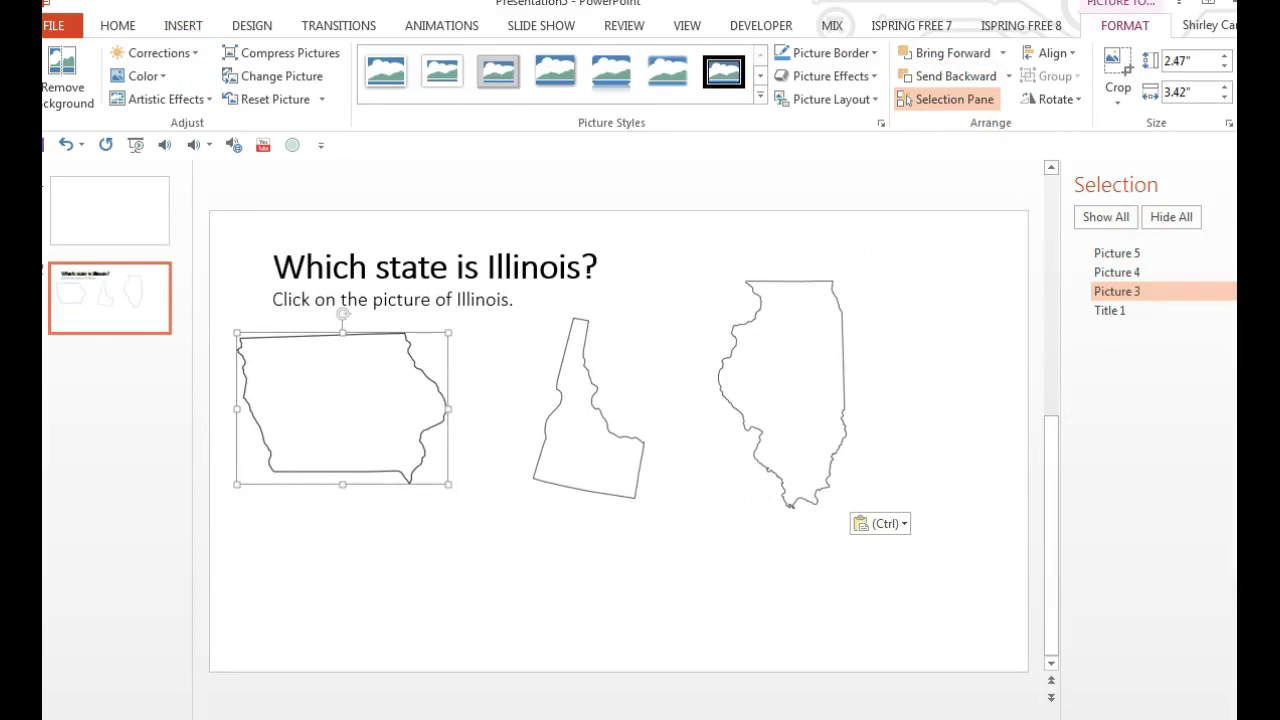